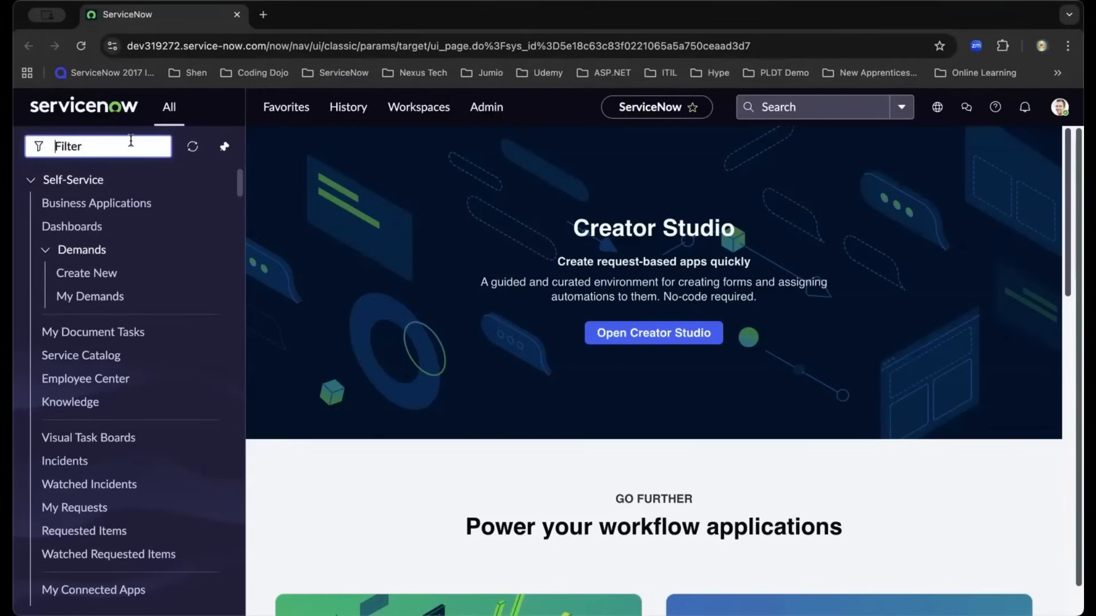
Step: Filter the navigator for "user admin" and open the Users list under User Administration
text(user)
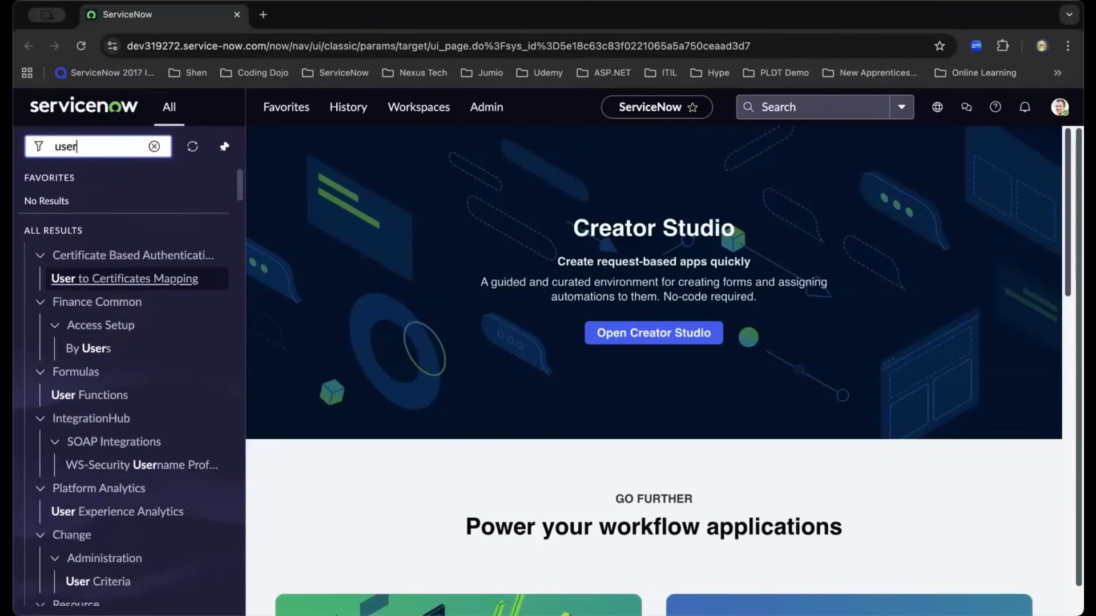
text(s adm)
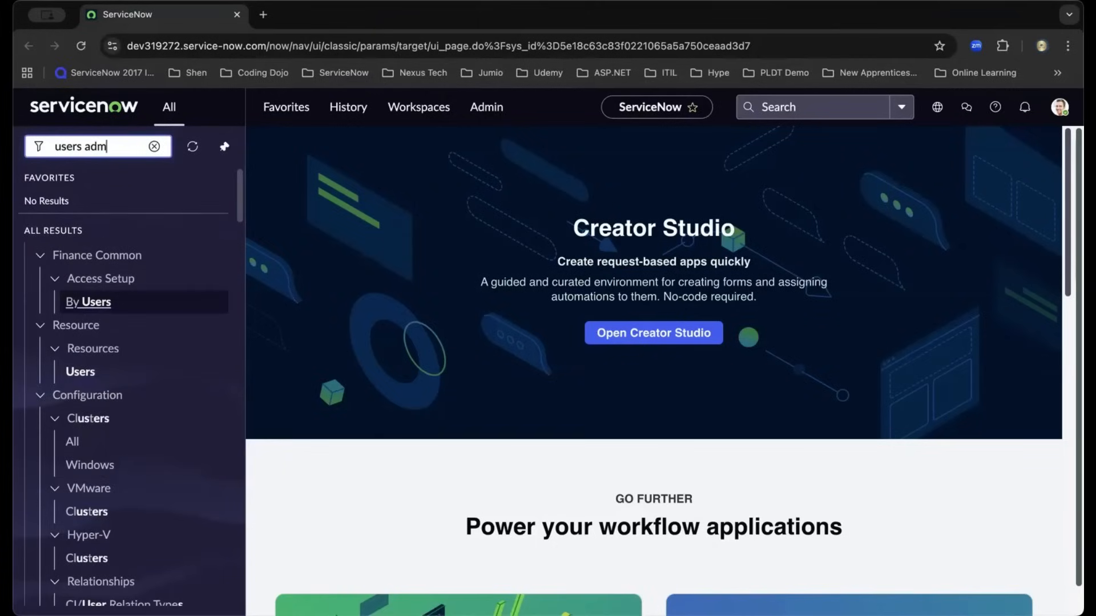
key(BackSpace)
key(BackSpace)
key(BackSpace)
key(BackSpace)
key(BackSpace)
text(admin)
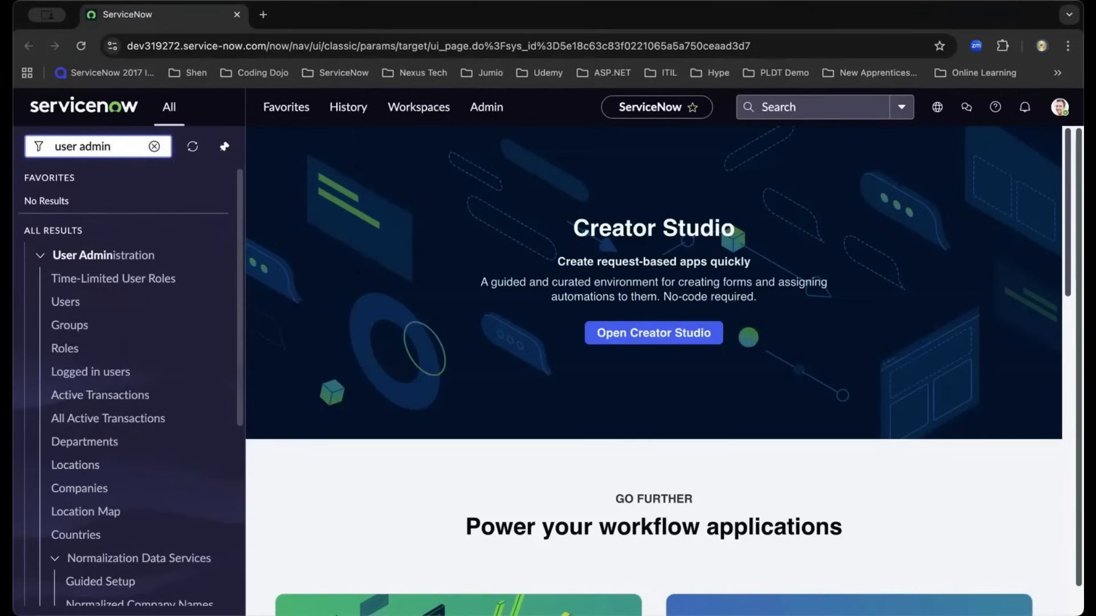
click(102, 303)
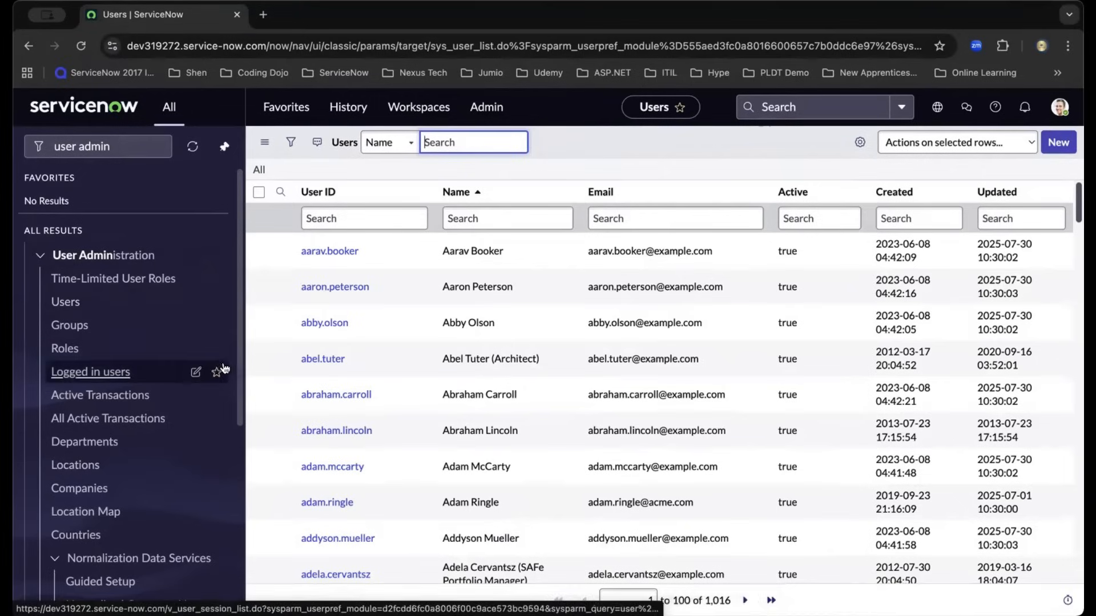
Step: Open the record of the user marked (Architect) and display its related list of groups
click(327, 360)
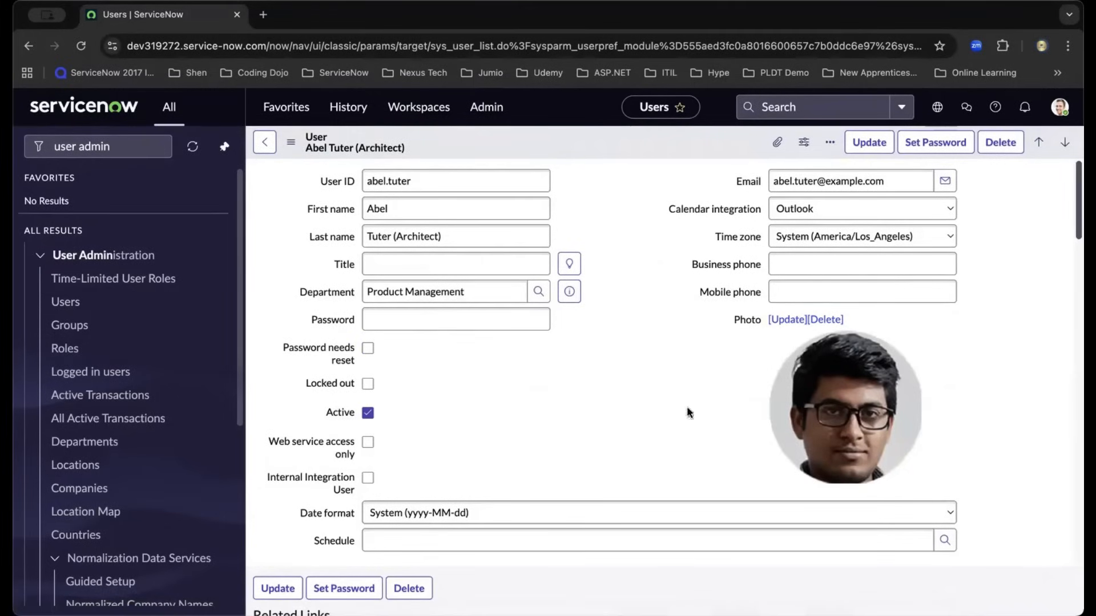
scroll(554, 364, down, 3)
scroll(554, 369, down, 3)
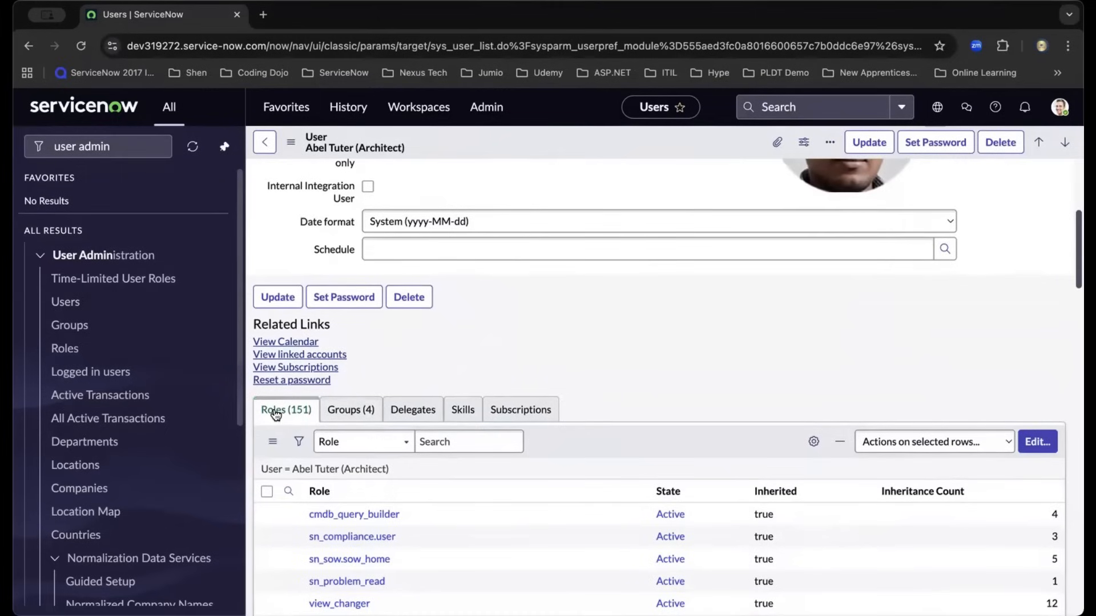
click(340, 417)
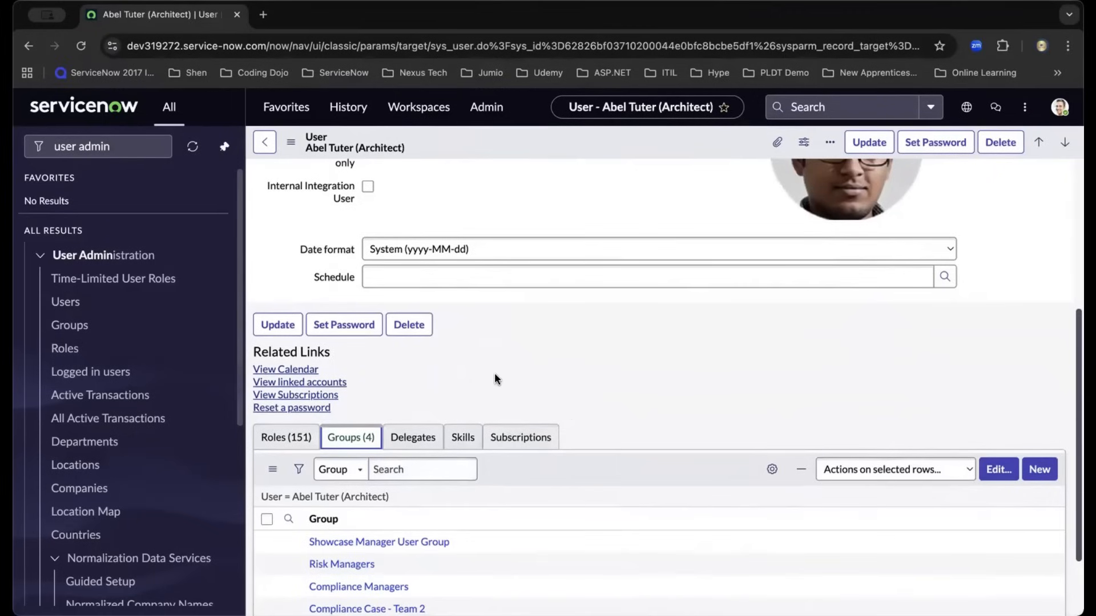
scroll(495, 378, down, 1)
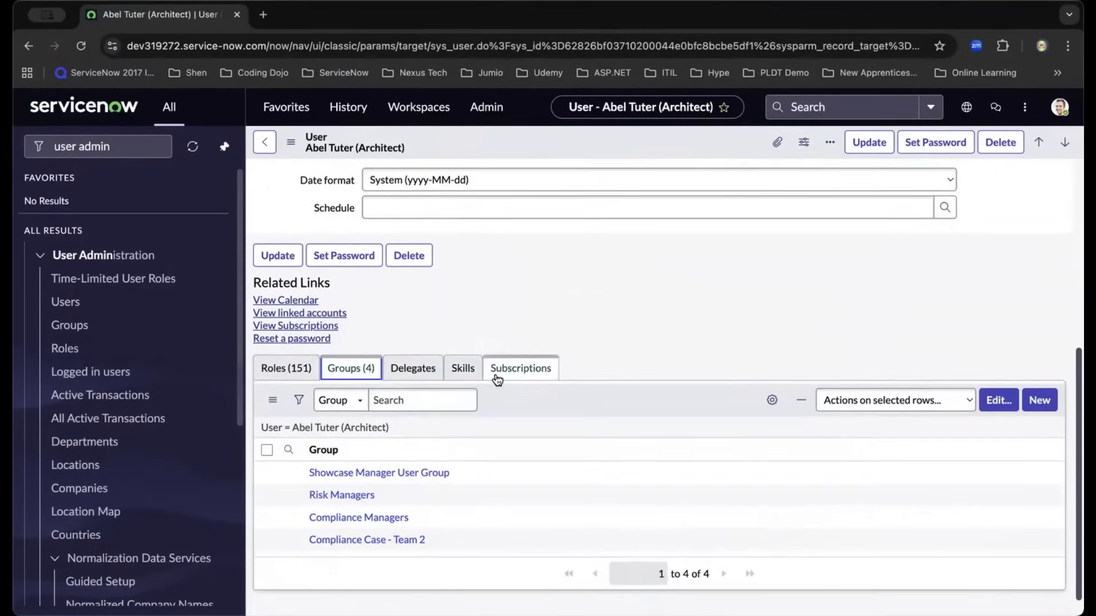
Step: Edit the user's group memberships to add Admin Group and save the membership change
click(996, 403)
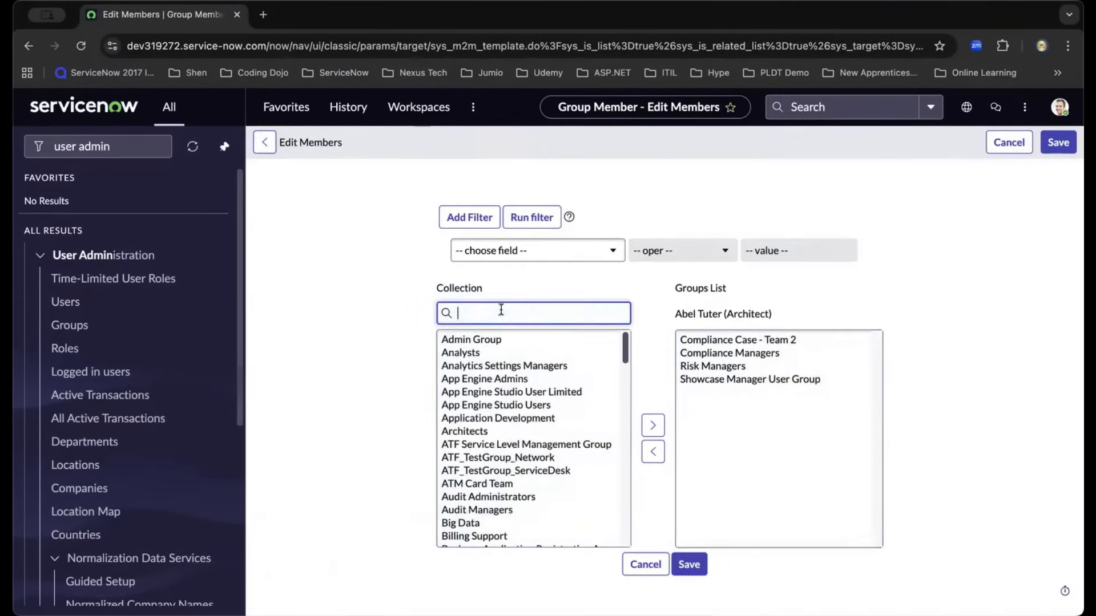
click(490, 340)
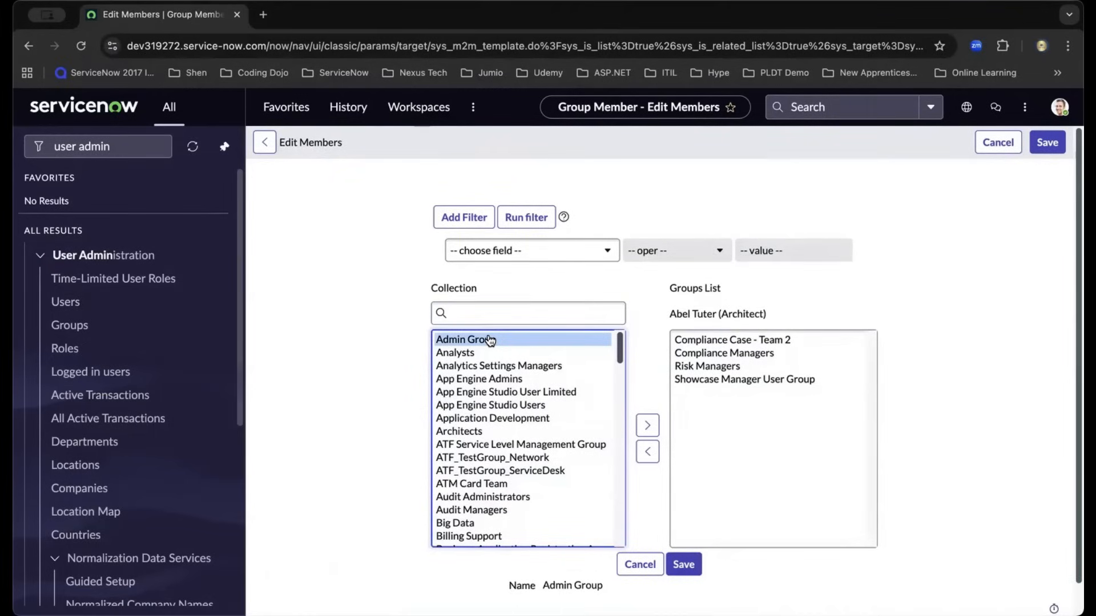
click(645, 426)
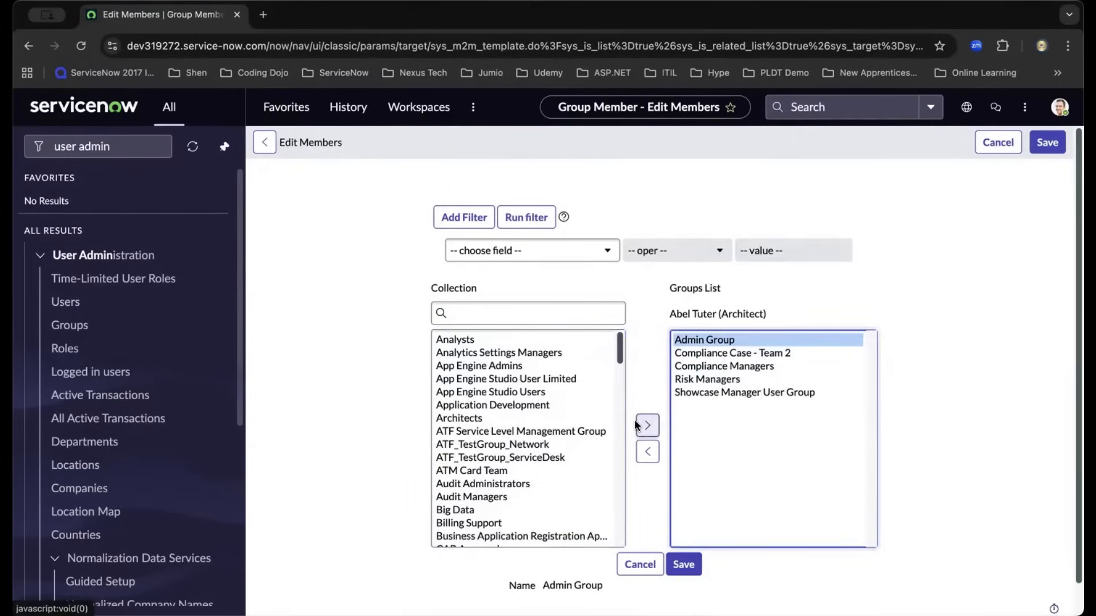
click(695, 567)
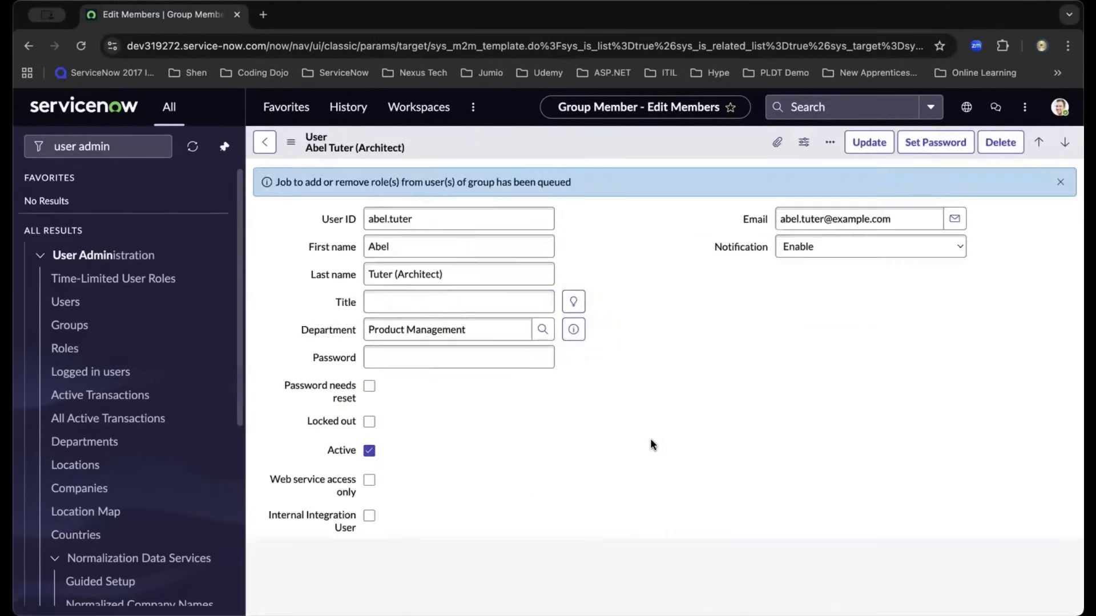
Step: Save the user record while staying on the form and check its refreshed groups list
scroll(652, 444, down, 5)
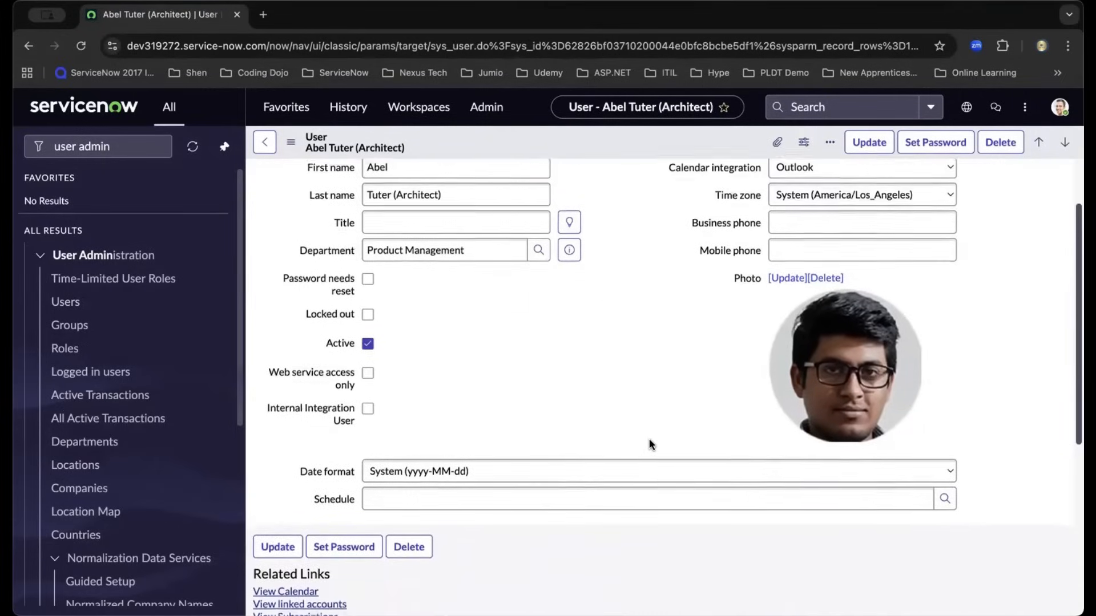
scroll(649, 443, down, 1)
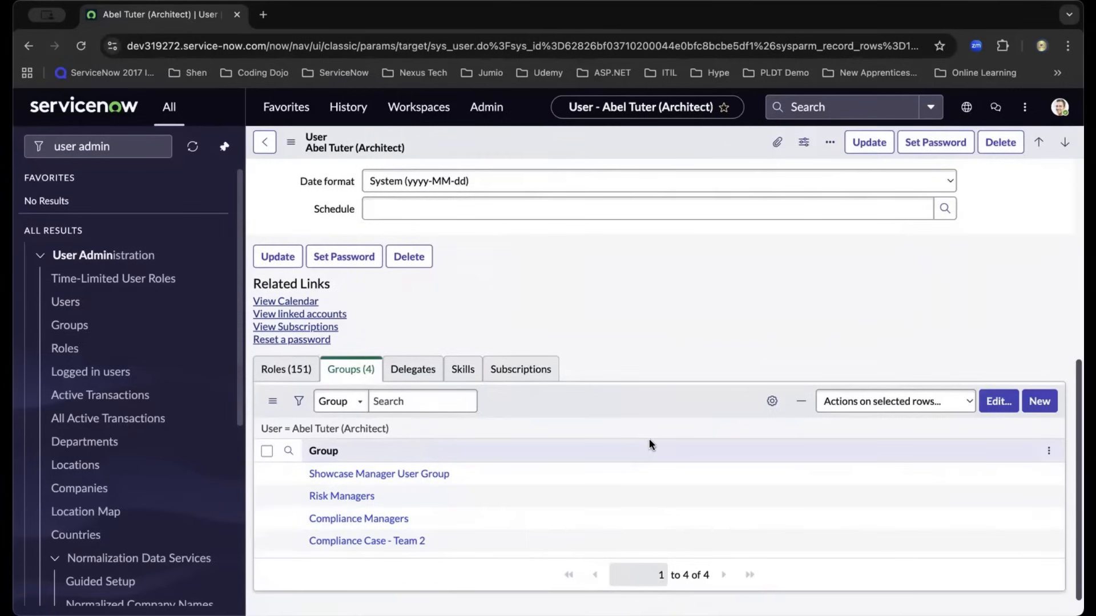
right_click(547, 138)
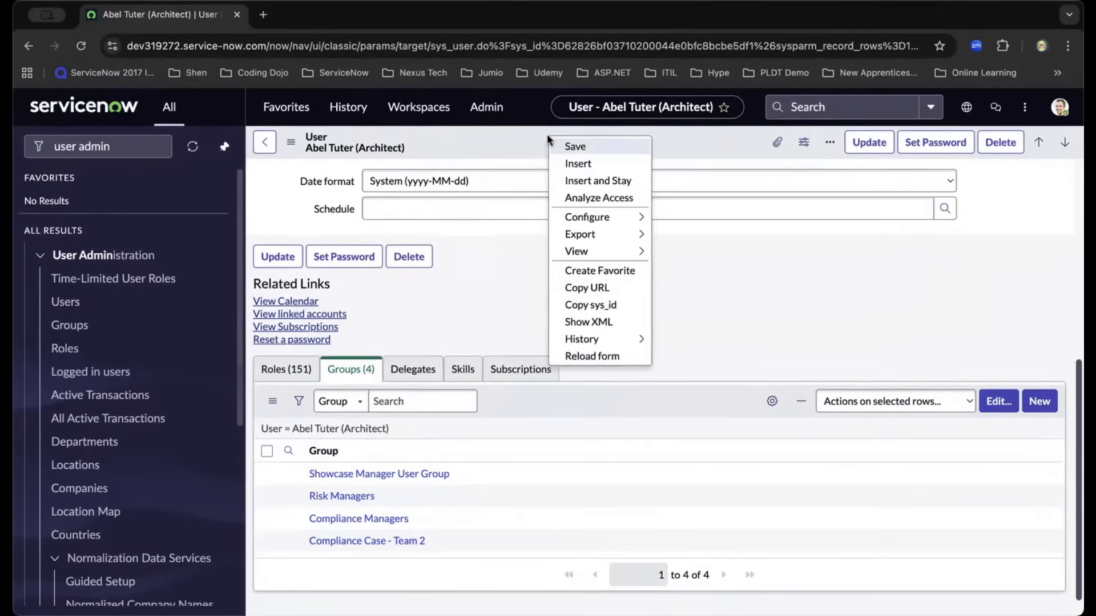
click(573, 147)
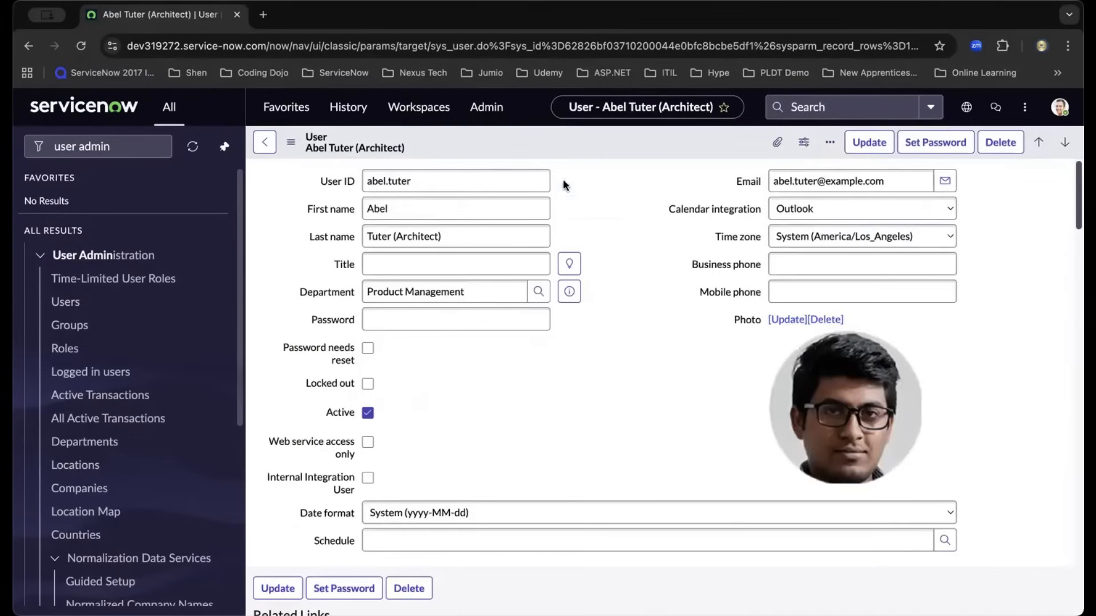
scroll(639, 299, down, 2)
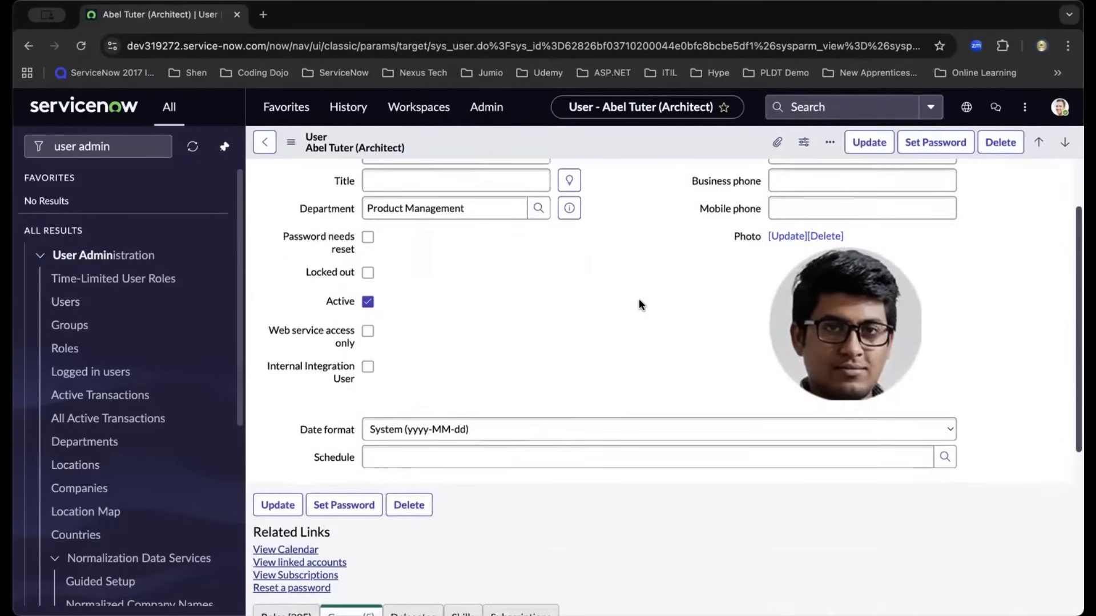
scroll(639, 300, down, 3)
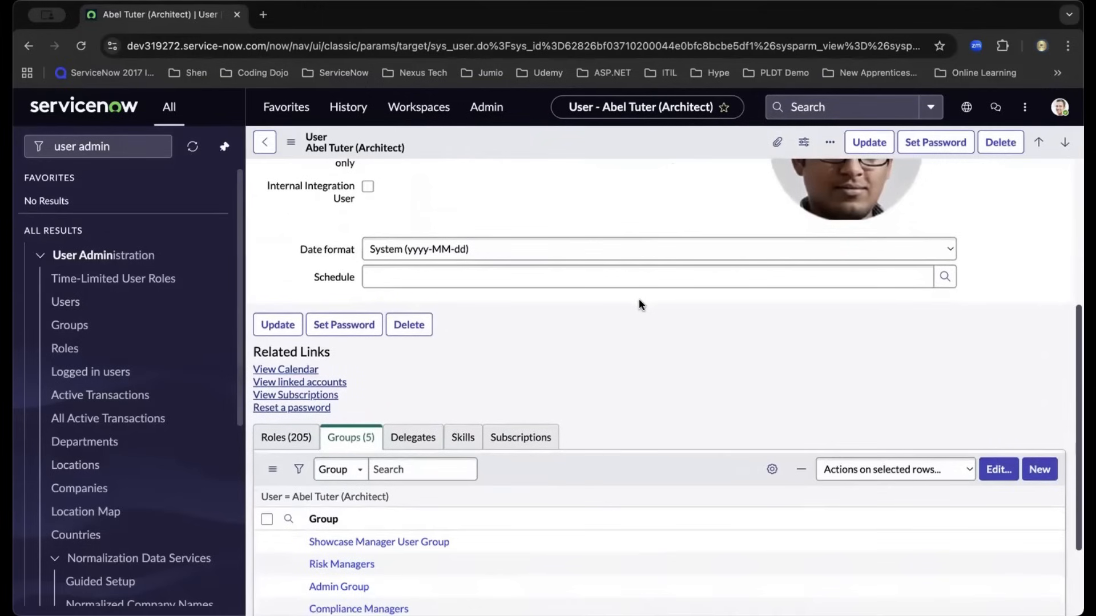
scroll(639, 300, down, 1)
scroll(639, 304, down, 1)
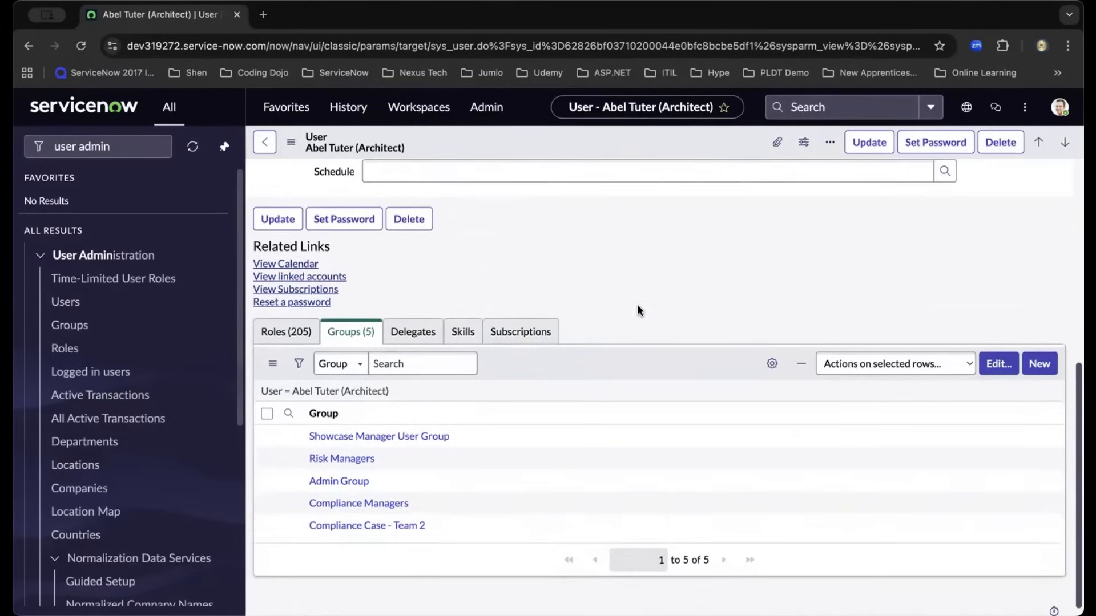
Step: Inspect the roles and group members of Admin Group, and return to the user record
click(362, 484)
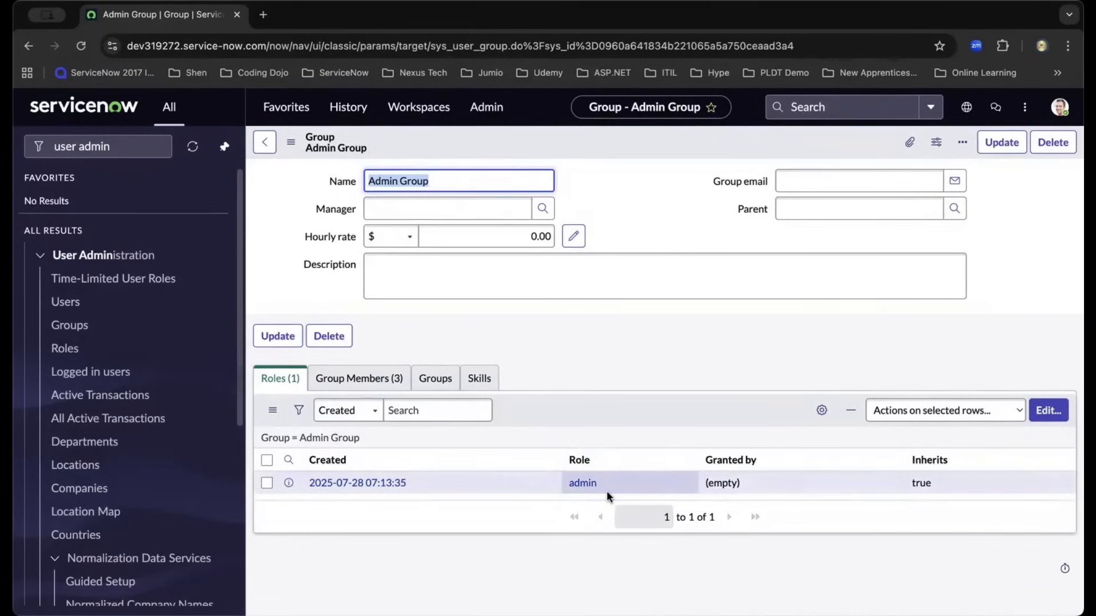
click(372, 379)
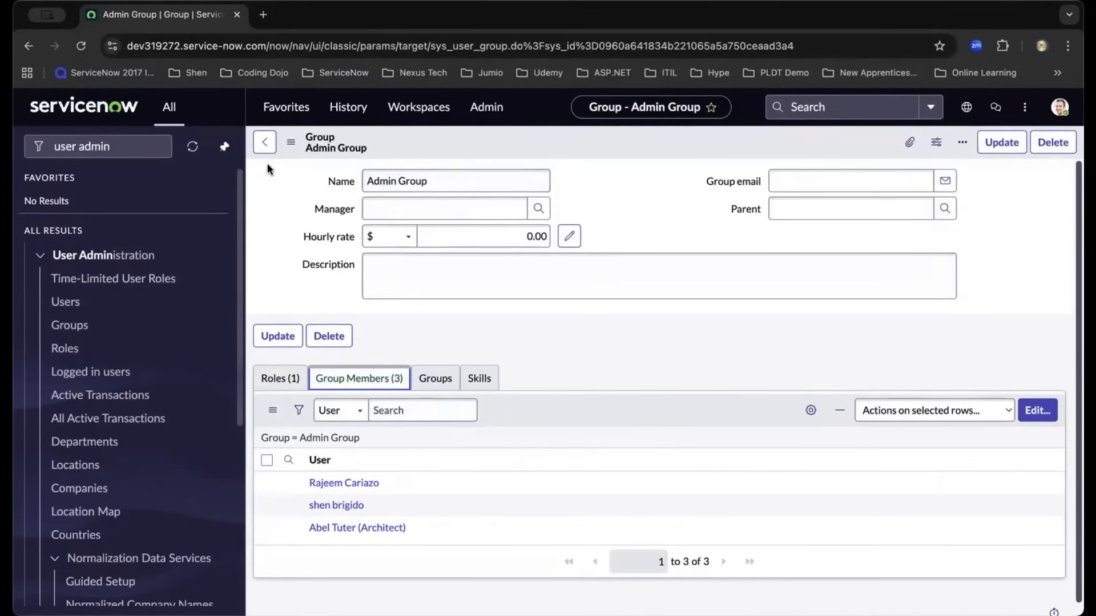
click(265, 147)
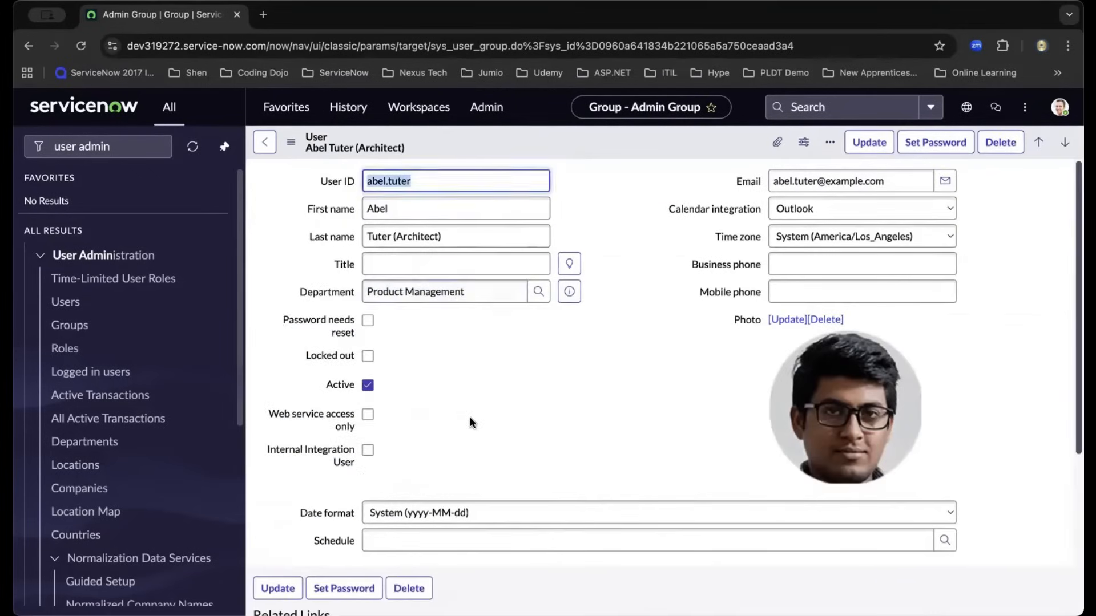
Step: Create a group named New Group from the user's groups list and save it while staying on the form
scroll(469, 423, down, 5)
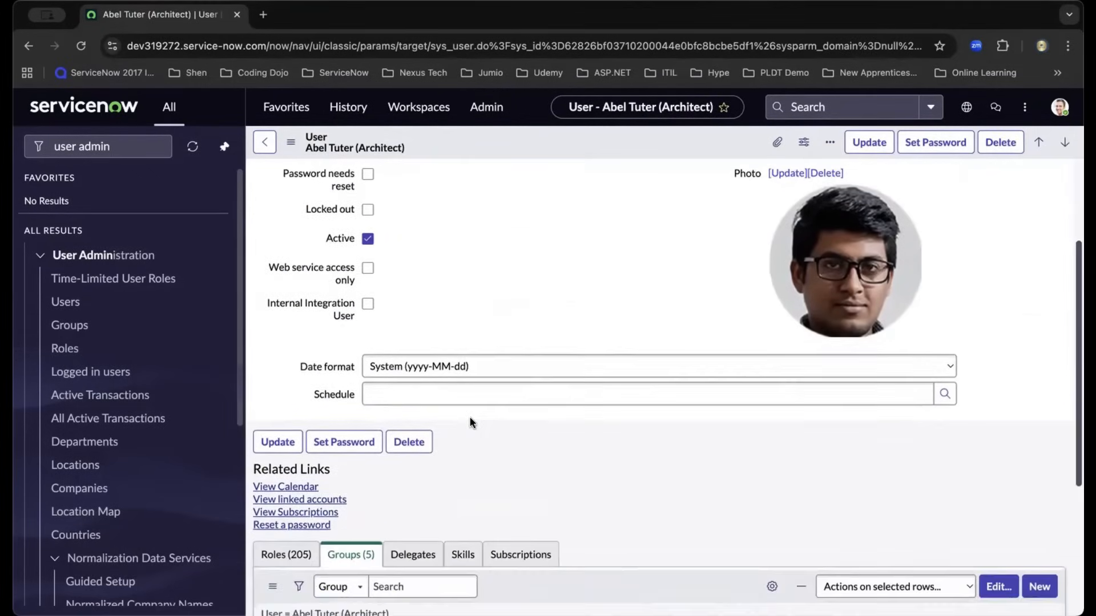
scroll(472, 422, down, 2)
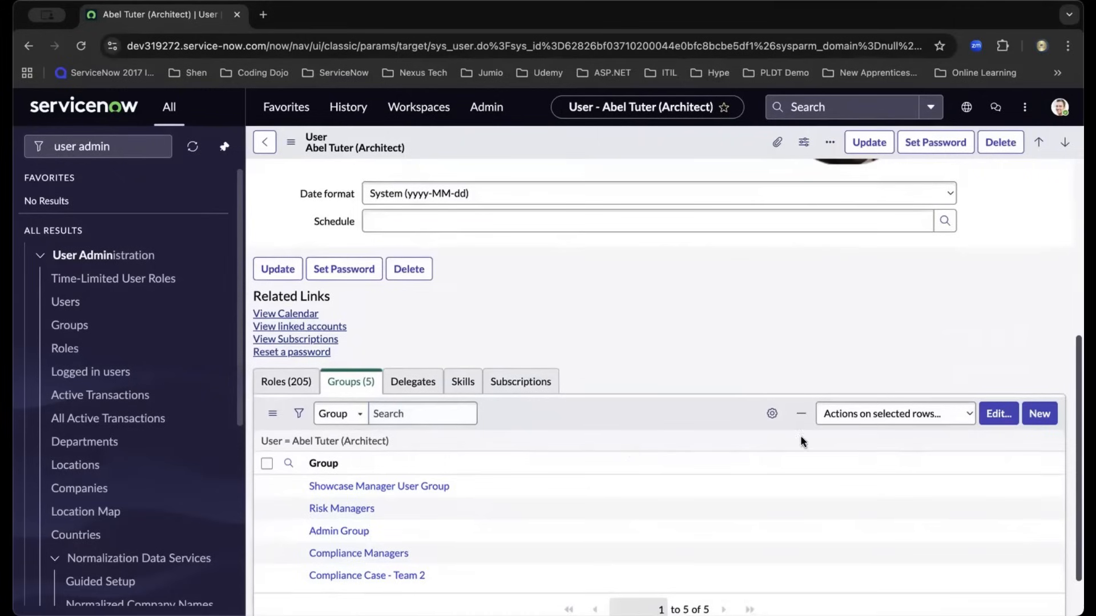
click(1037, 416)
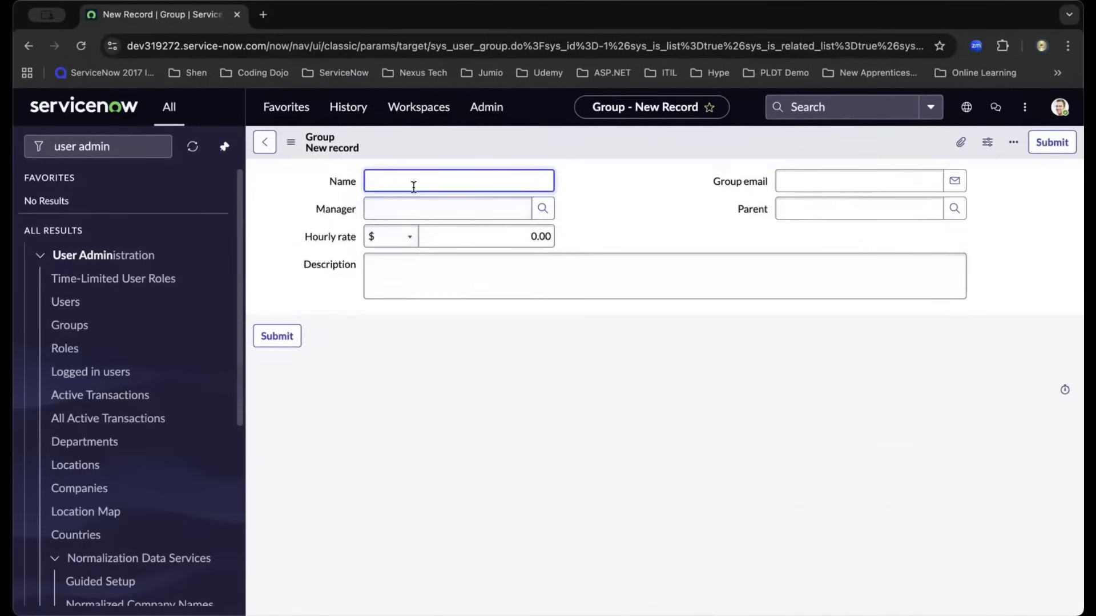
text(New Group)
right_click(517, 135)
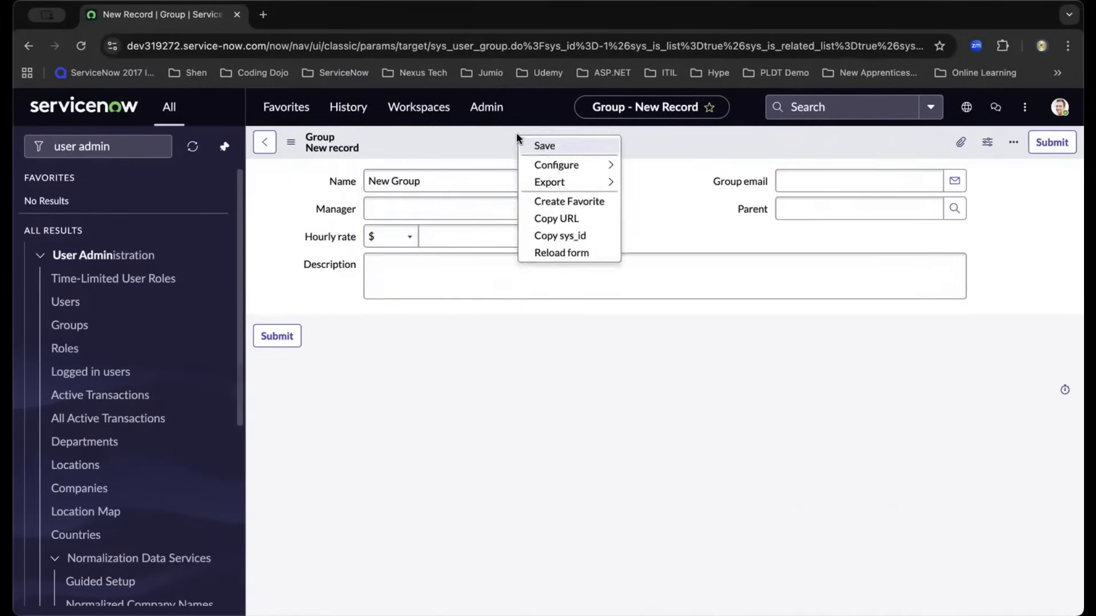
click(539, 144)
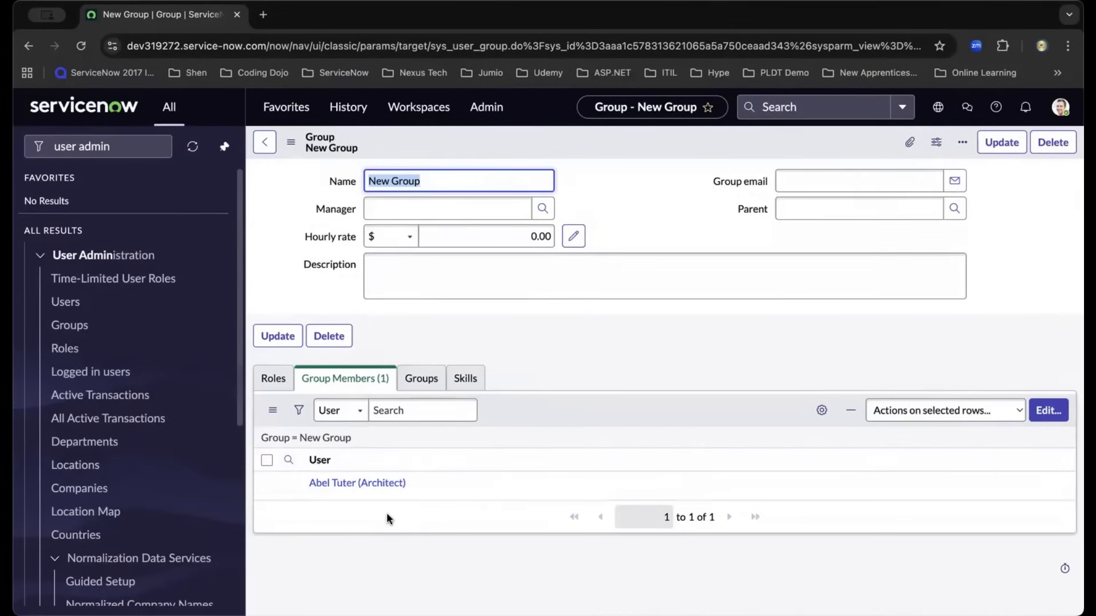
Step: Check the roles assigned to New Group and go back to the user record
click(273, 382)
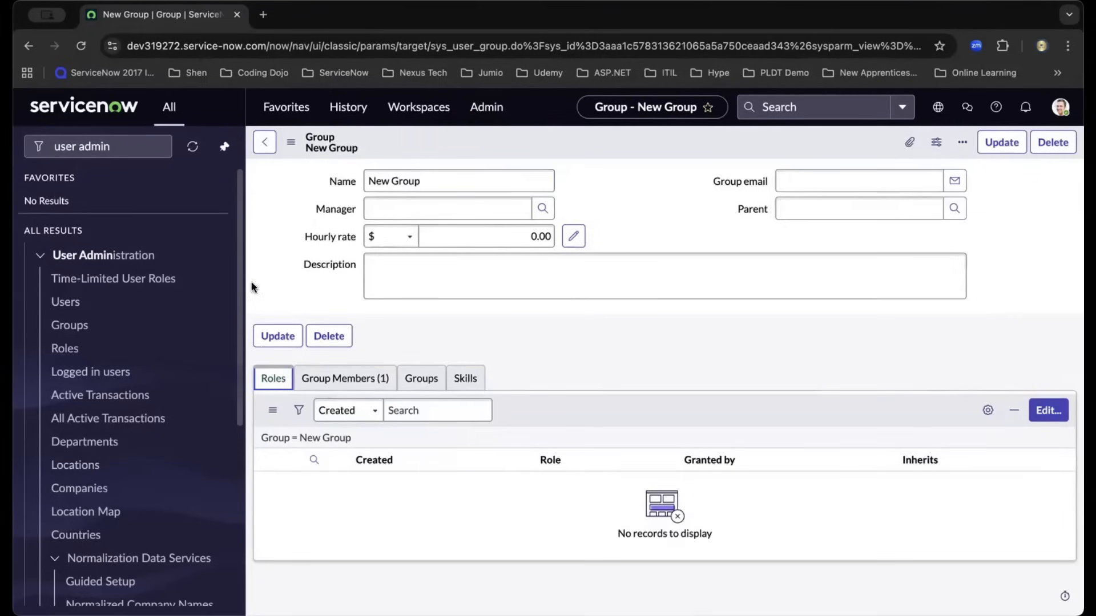
click(264, 142)
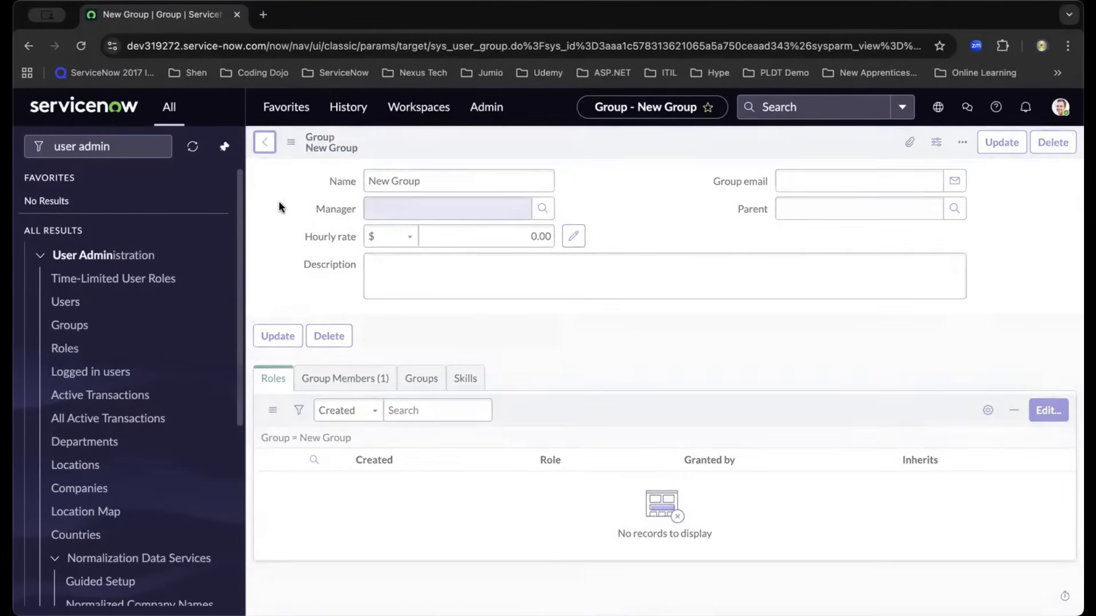